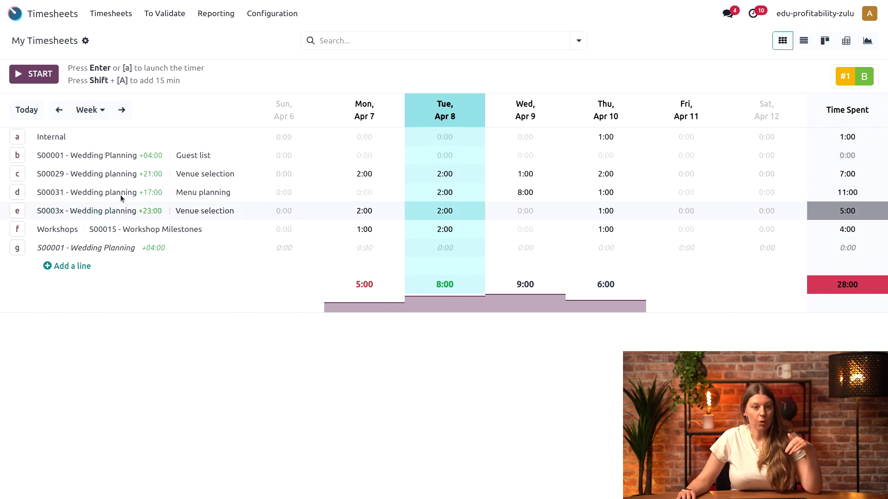
# - Switch the timesheet grid to the Month period and then back to Week
pyautogui.click(102, 109)
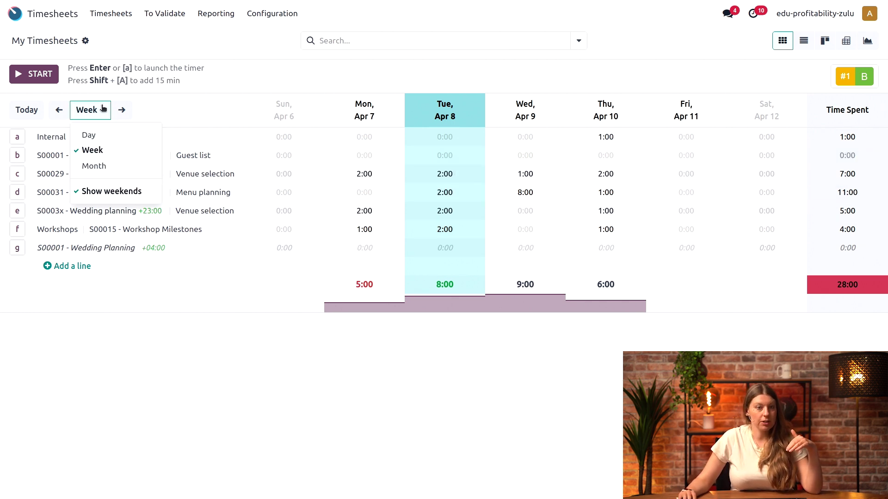
pyautogui.click(95, 166)
pyautogui.click(105, 111)
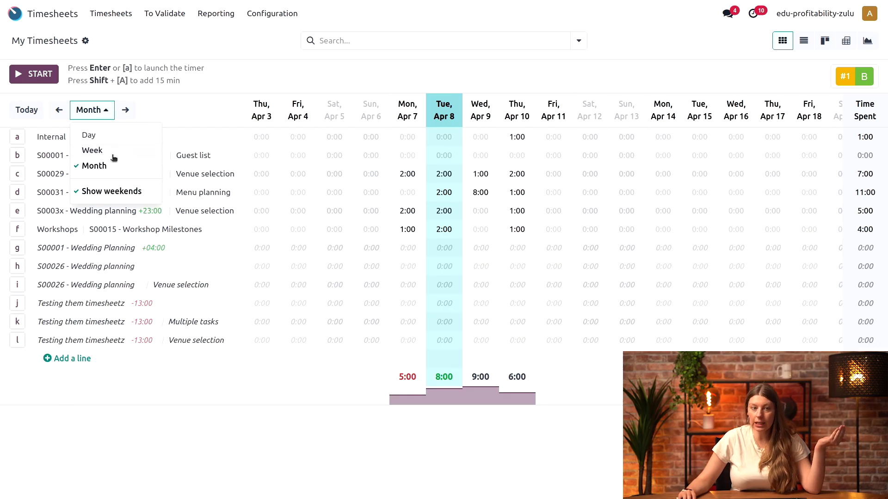
pyautogui.click(112, 152)
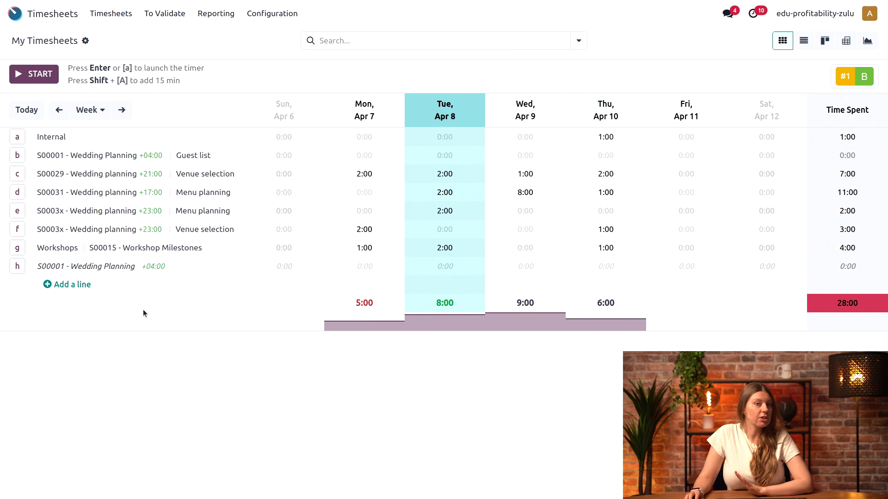
# - Time 15 minutes on S00001 - Wedding Planning's Choosing venue task, described as 'Caling the venue'
pyautogui.click(42, 73)
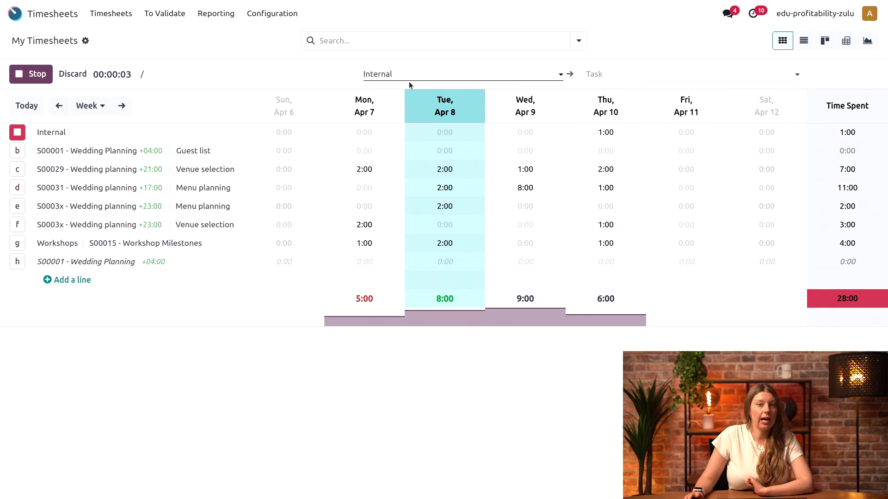
pyautogui.click(433, 77)
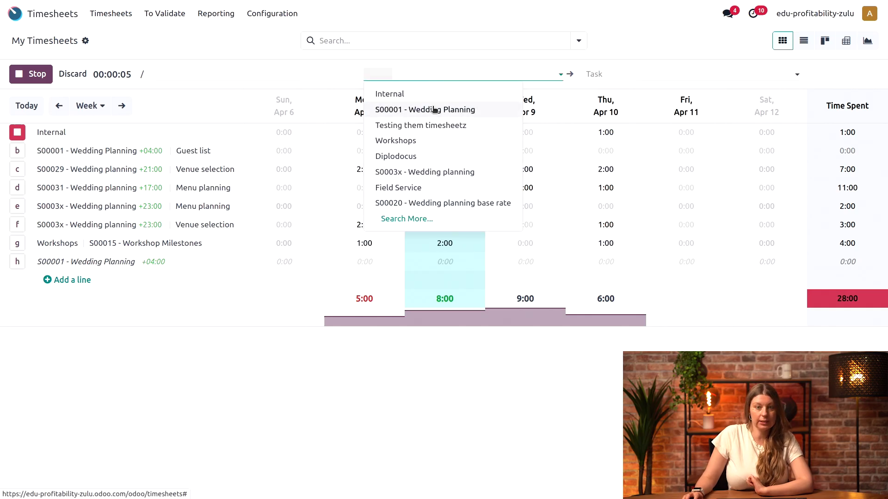
pyautogui.click(432, 109)
pyautogui.click(667, 78)
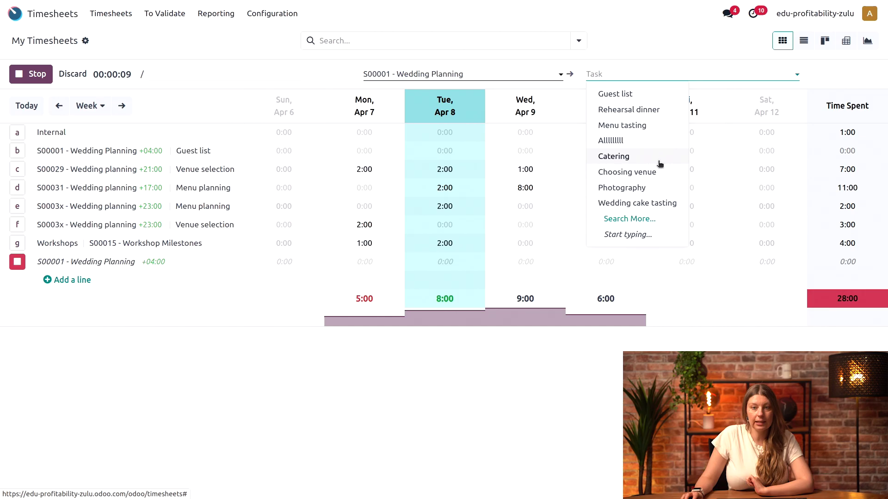
pyautogui.click(660, 172)
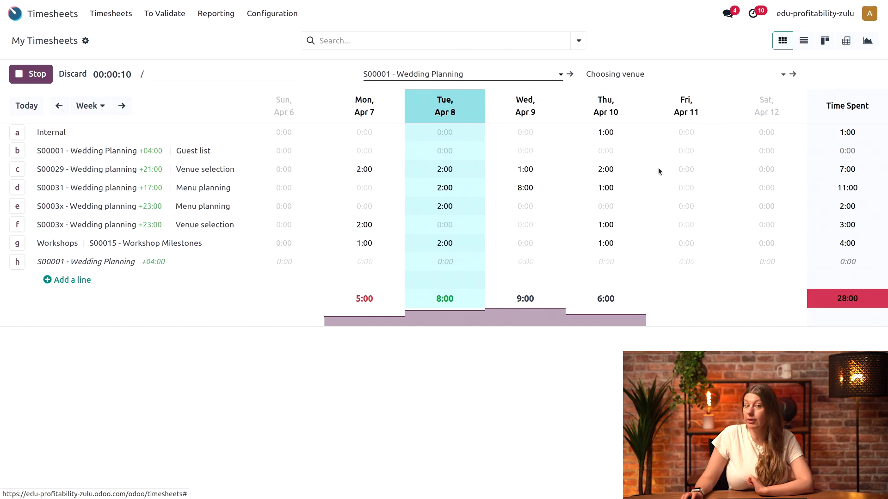
pyautogui.click(218, 77)
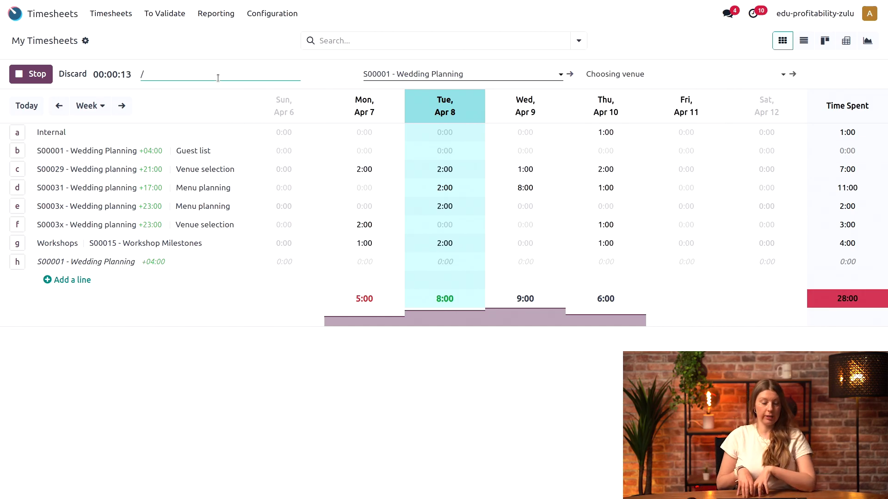
pyautogui.write('Cali')
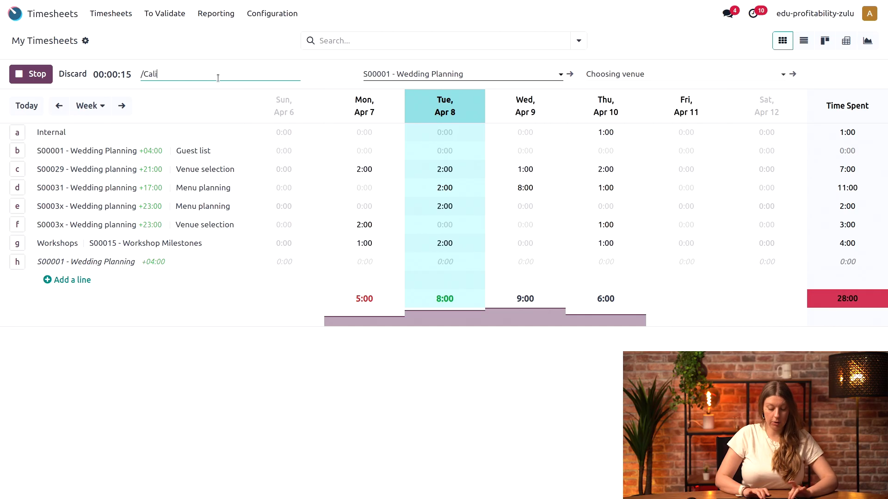
pyautogui.write('ng the venue')
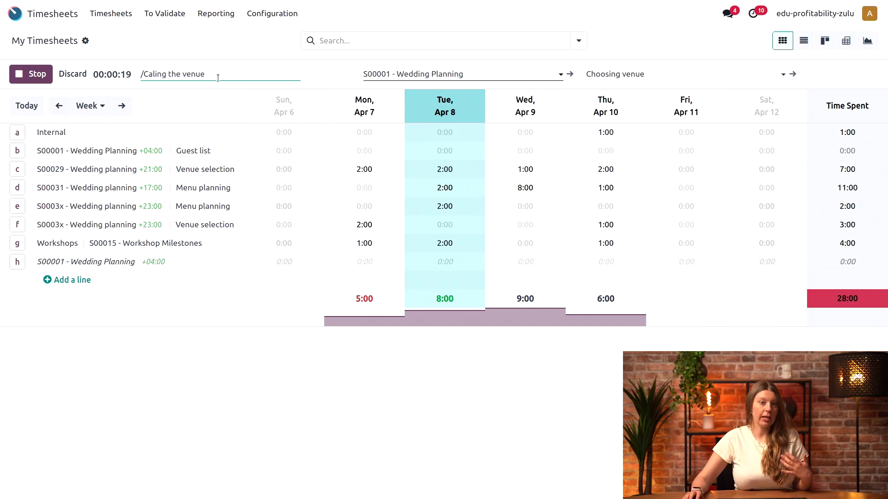
pyautogui.click(18, 77)
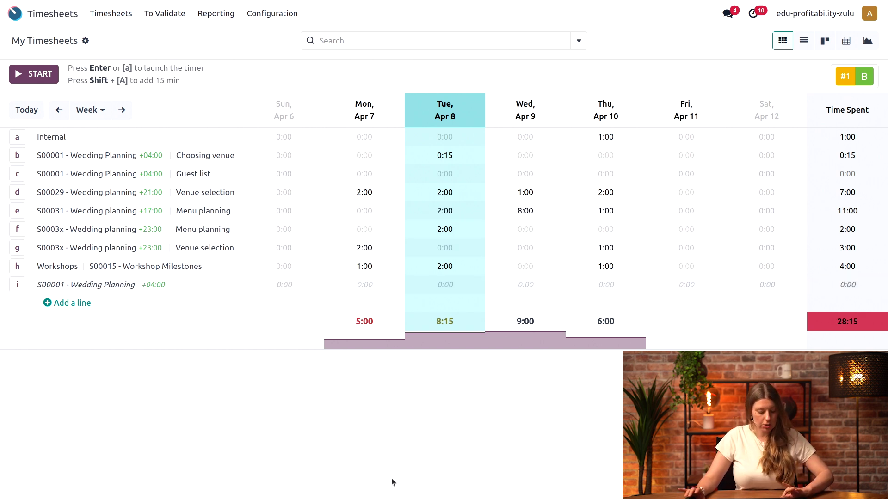
# - Add 15 minutes to Tuesday's S0003x Menu planning line with its F row shortcut
pyautogui.press('f')
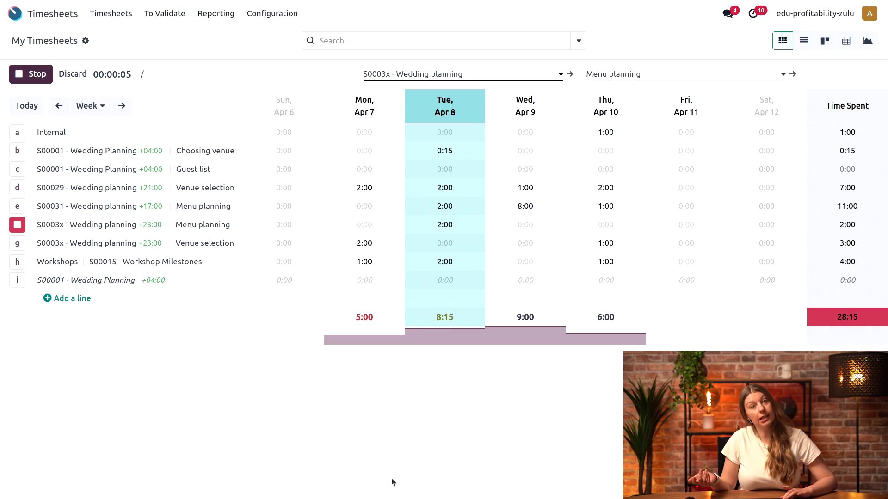
pyautogui.press('f')
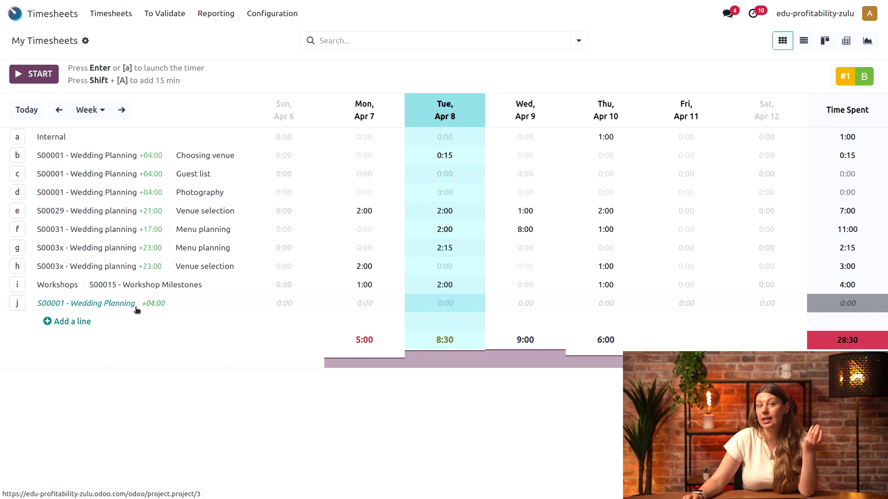
# - Start the timer on the Choosing venue task of the S00001 - Wedding Planning project
pyautogui.click(15, 13)
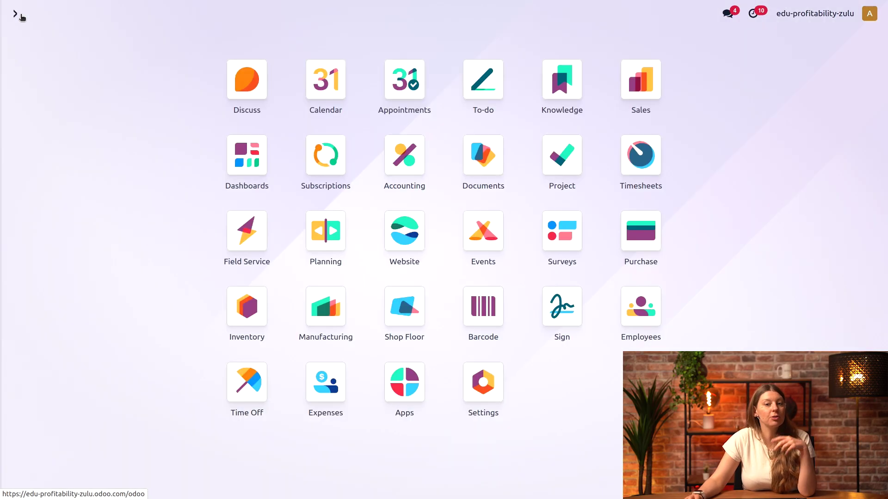
pyautogui.click(553, 154)
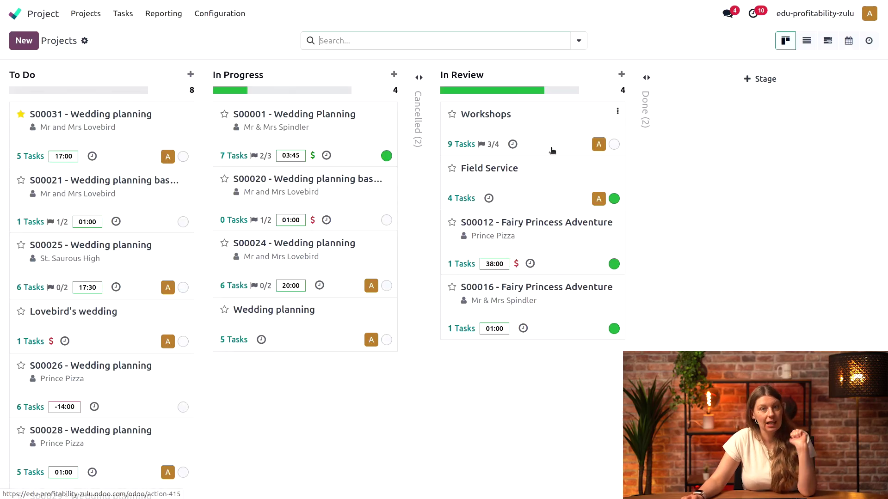
pyautogui.click(354, 138)
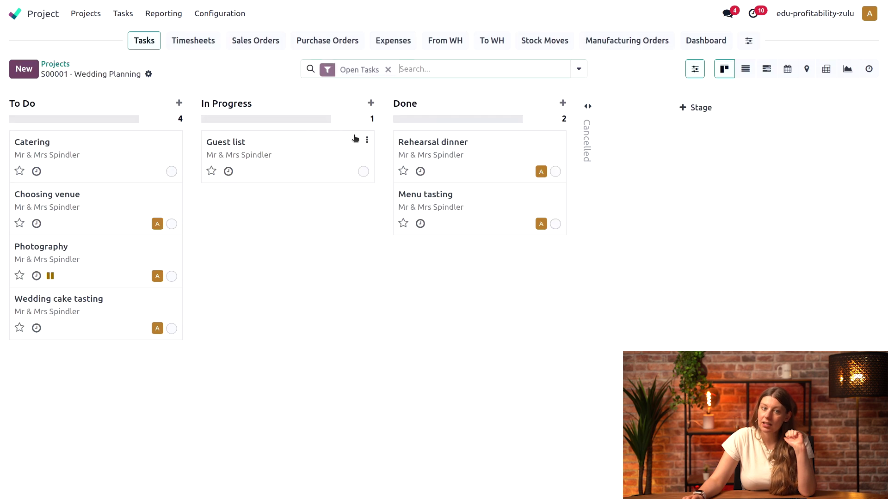
pyautogui.click(120, 215)
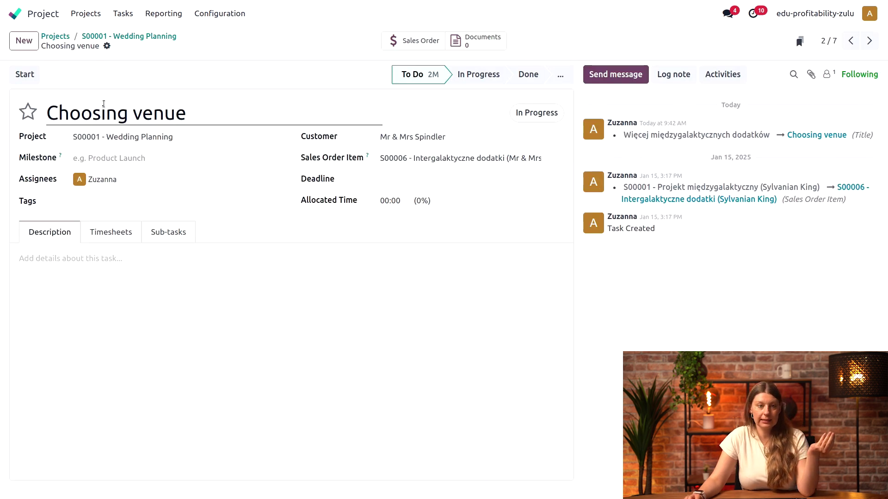
pyautogui.click(19, 80)
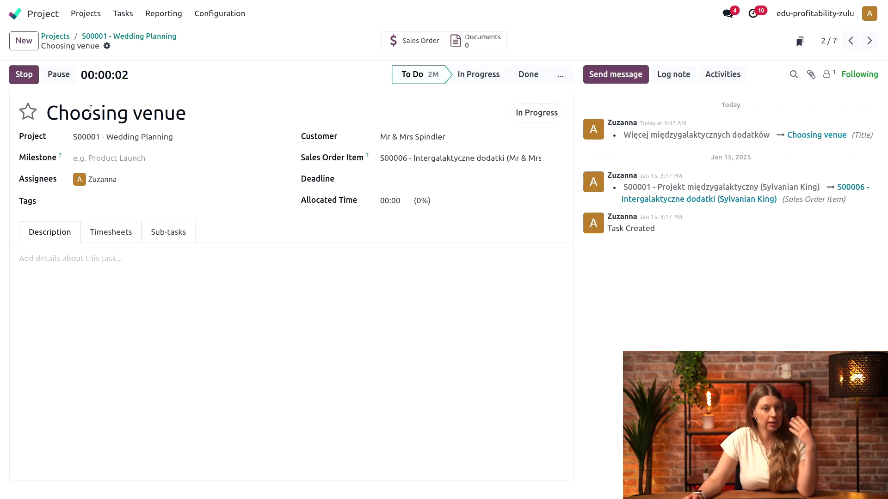
# - Stop the Choosing venue timer and log 00:30 as the time spent
pyautogui.click(27, 79)
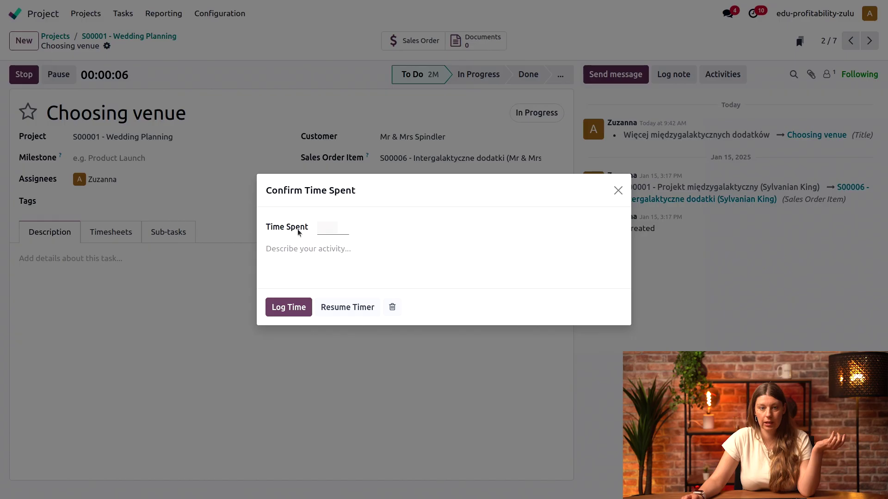
pyautogui.click(332, 227)
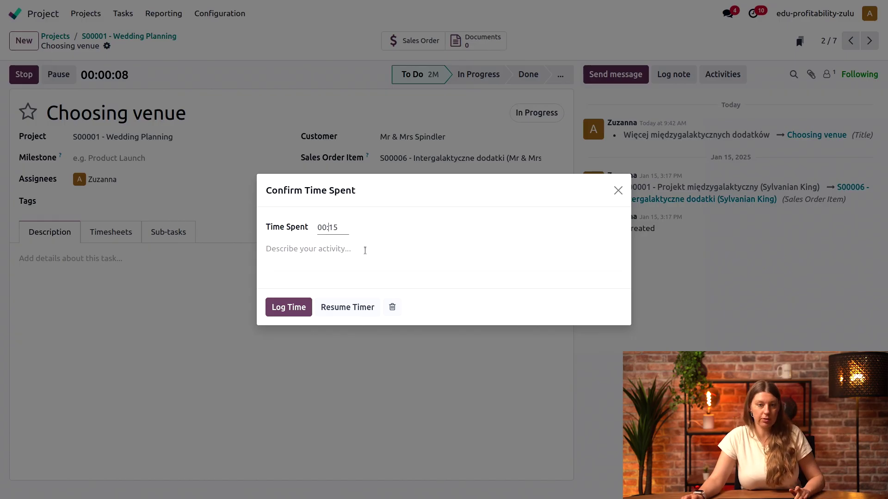
pyautogui.press('BackSpace')
pyautogui.press('BackSpace')
pyautogui.write('1')
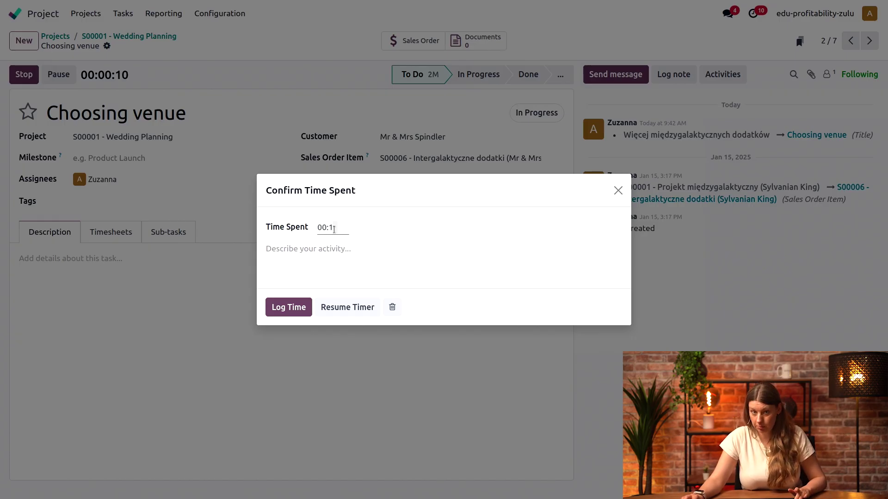
pyautogui.press('BackSpace')
pyautogui.write('30')
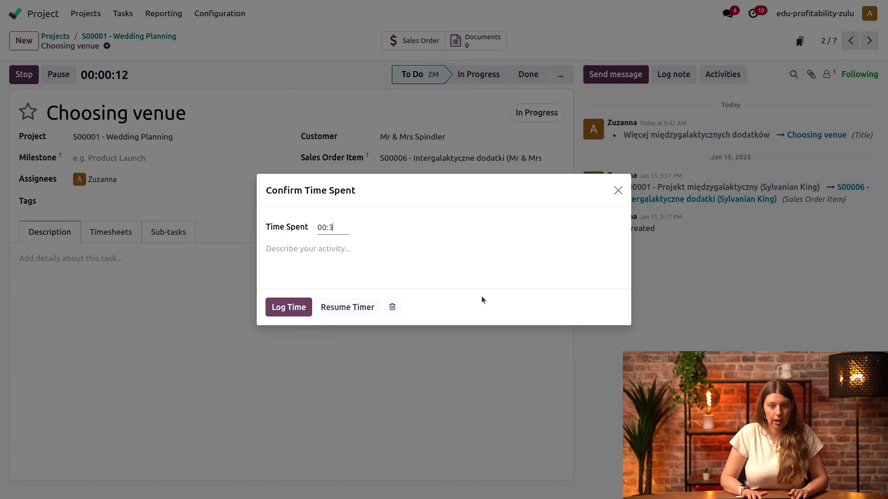
pyautogui.click(292, 314)
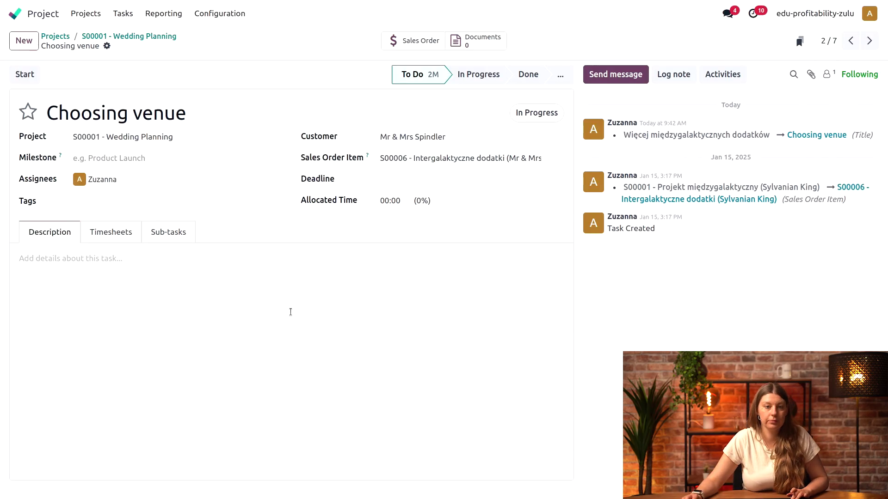
# - Add a 1:00 'working hard' timesheet line to the Choosing venue task and save it
pyautogui.click(110, 237)
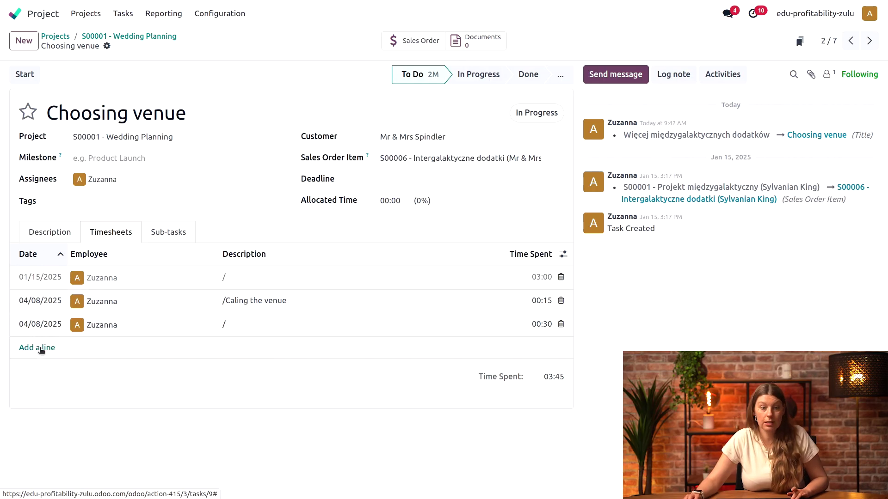
pyautogui.click(41, 350)
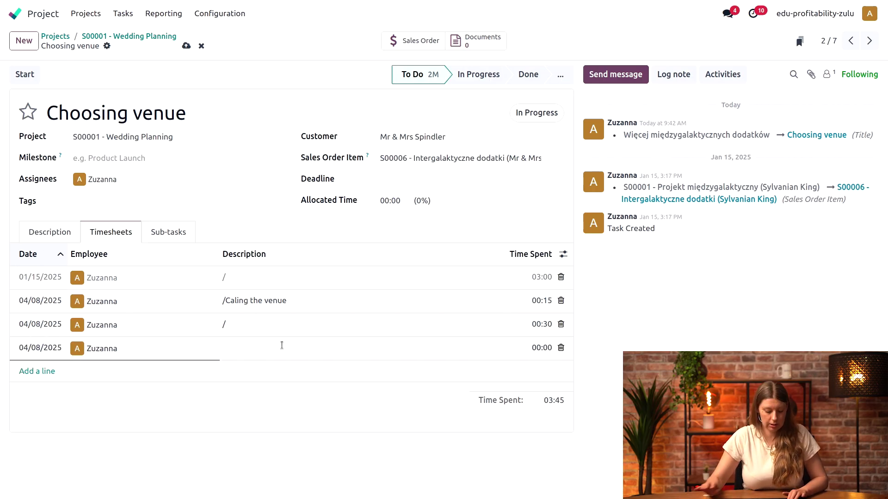
pyautogui.write('worko')
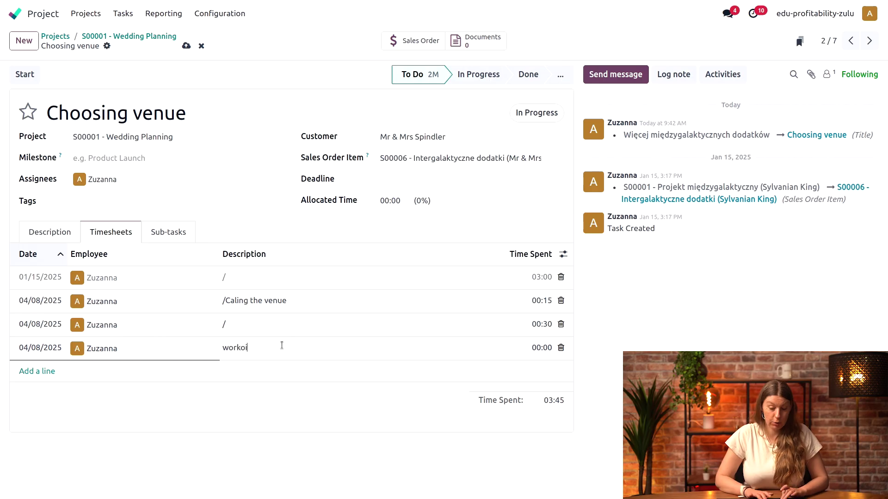
pyautogui.write('ing hard')
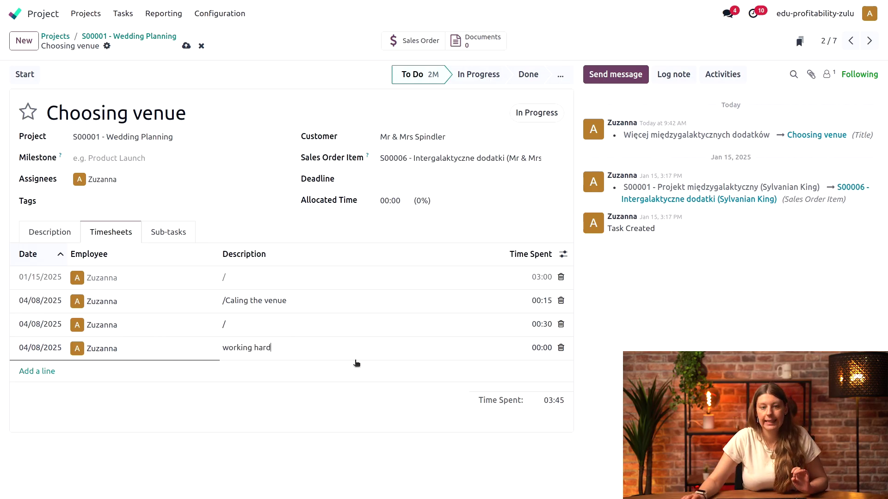
pyautogui.click(541, 346)
pyautogui.write('1')
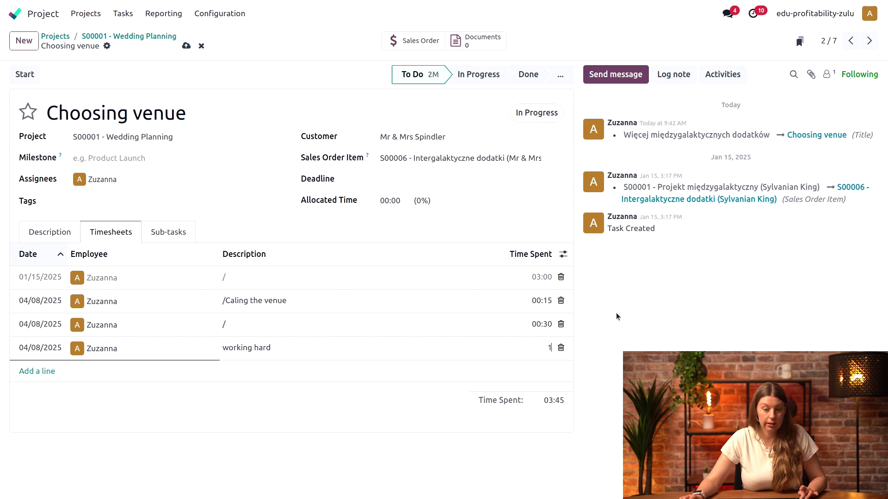
pyautogui.click(630, 317)
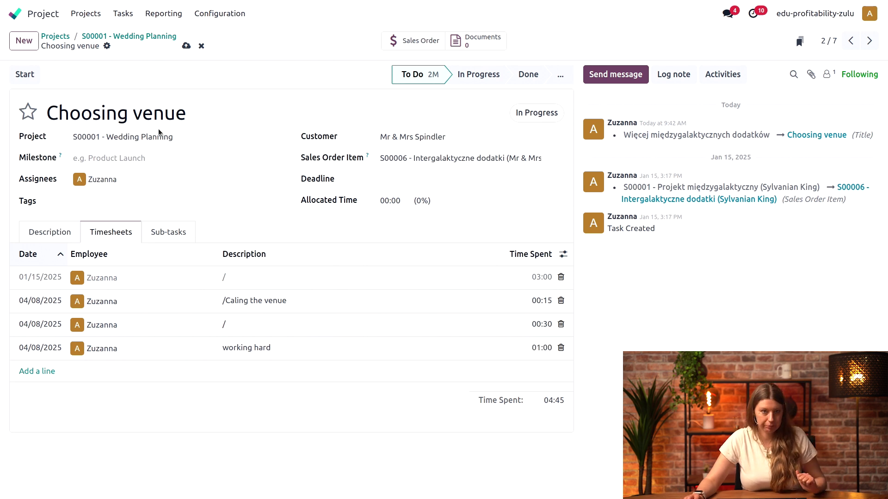
pyautogui.click(185, 46)
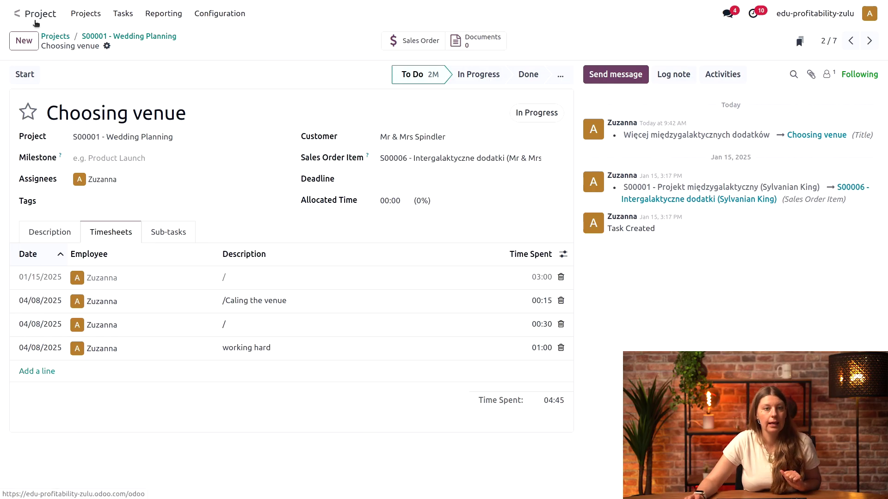
# - Open last period's team timesheets to validate in Timesheets
pyautogui.click(17, 13)
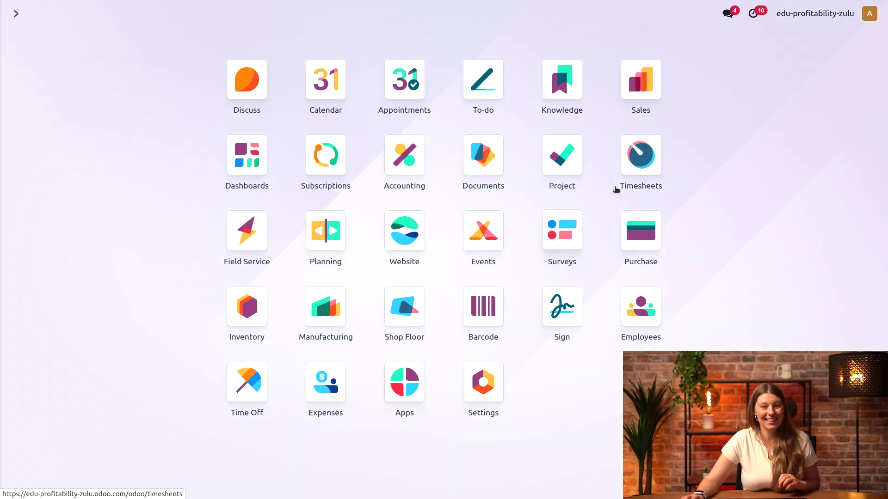
pyautogui.click(640, 161)
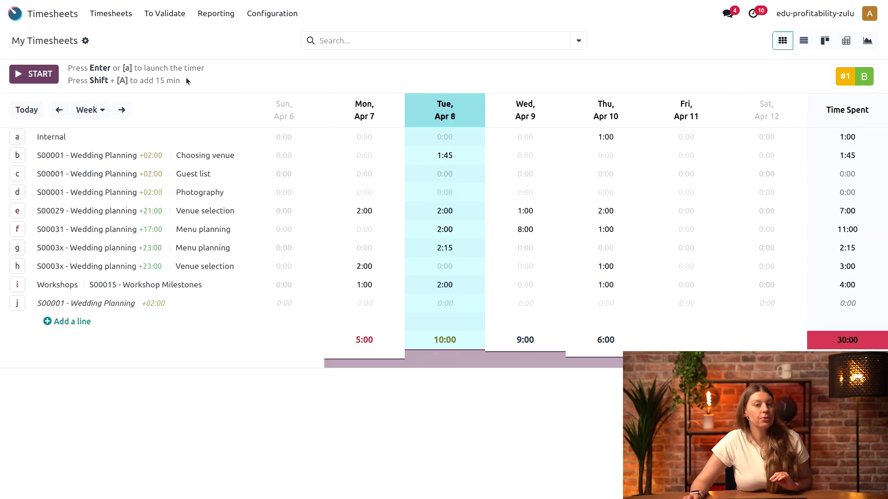
pyautogui.click(172, 18)
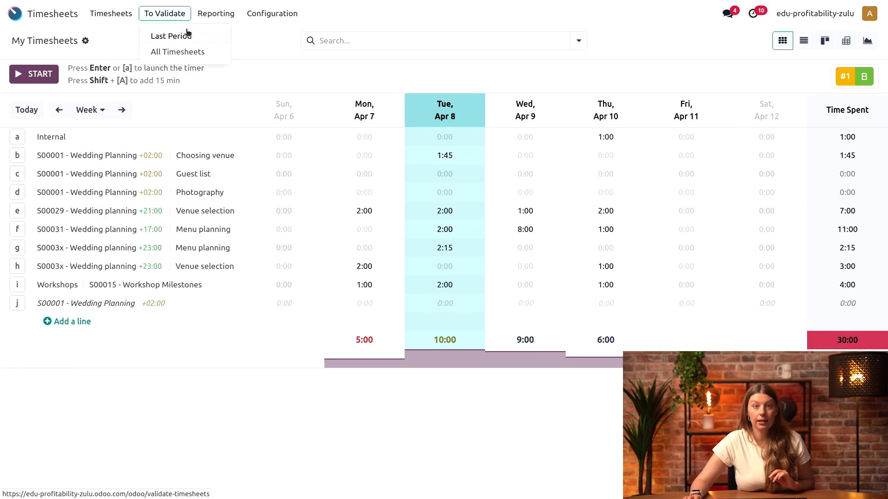
pyautogui.click(188, 33)
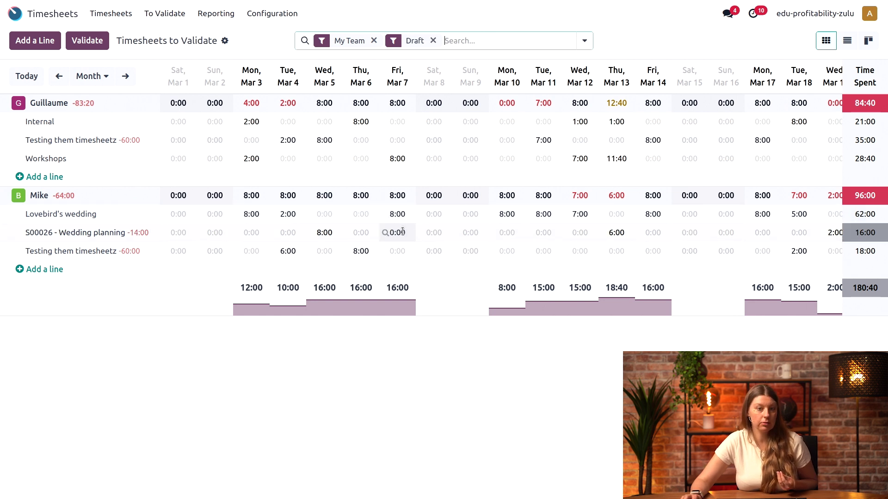
# - Change the Lovebird's wedding hours on Fri Mar 7 to 9:00
pyautogui.click(402, 211)
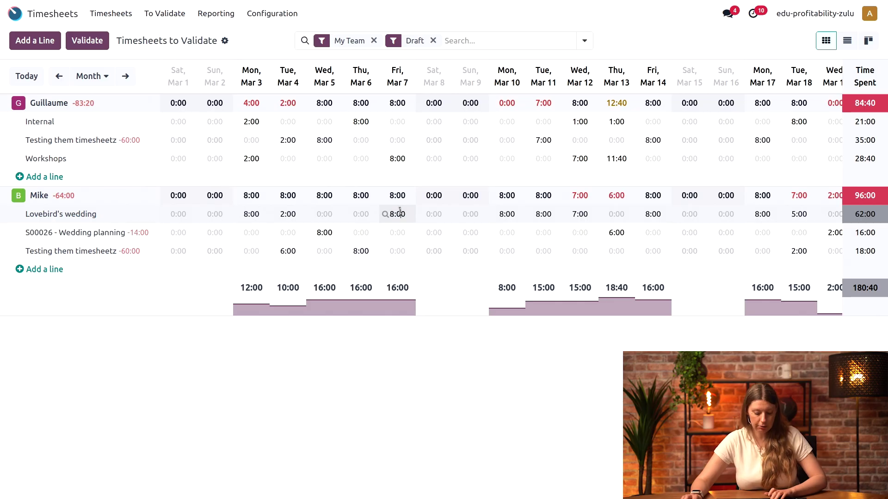
pyautogui.write('00')
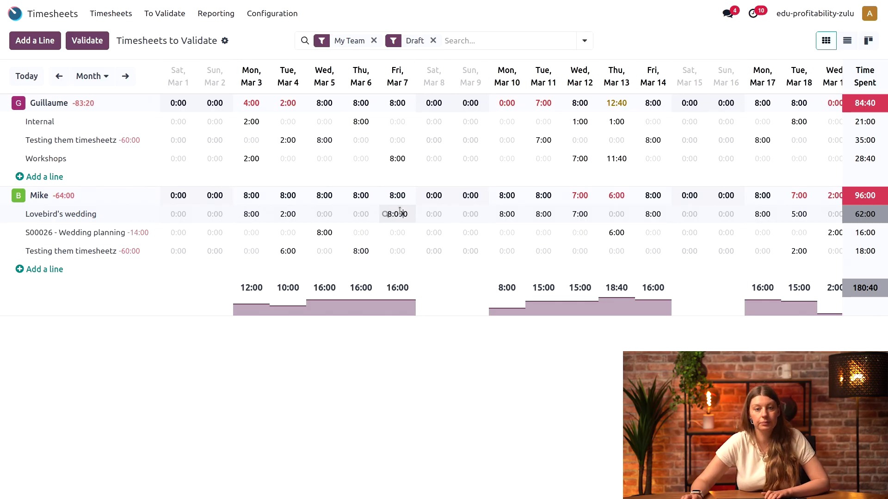
pyautogui.press('BackSpace')
pyautogui.press('BackSpace')
pyautogui.press('BackSpace')
pyautogui.press('BackSpace')
pyautogui.write('90')
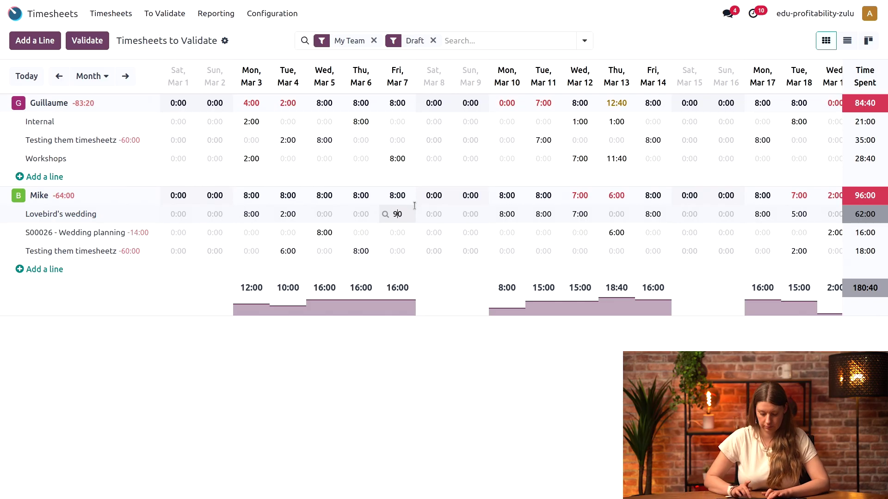
pyautogui.press('Return')
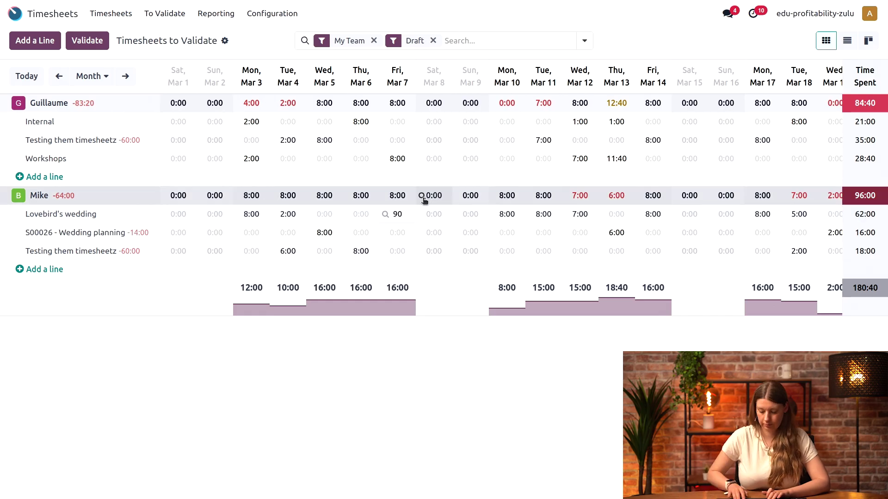
pyautogui.click(451, 440)
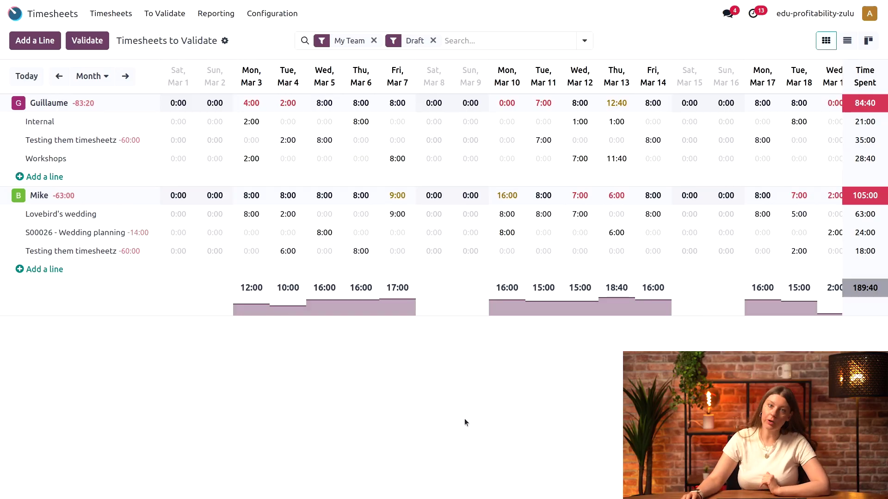
# - Check the second team member's timesheet approver under Work Information in Employees
pyautogui.click(15, 17)
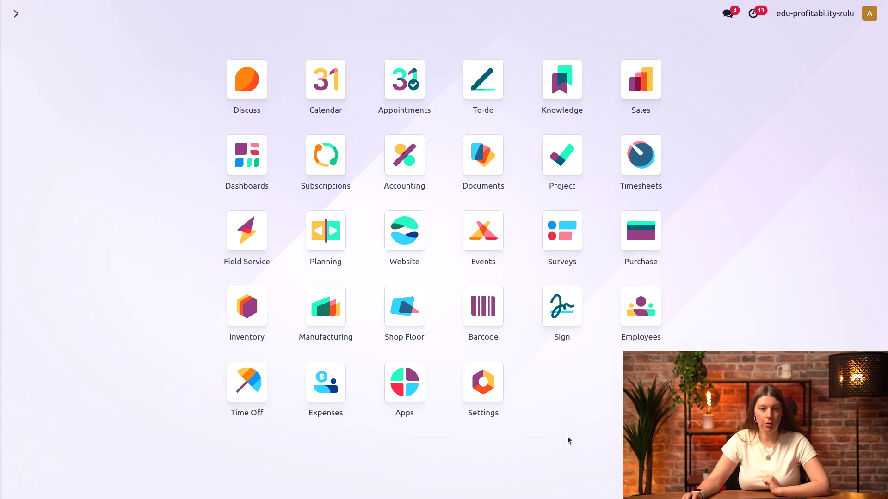
pyautogui.write('emplo')
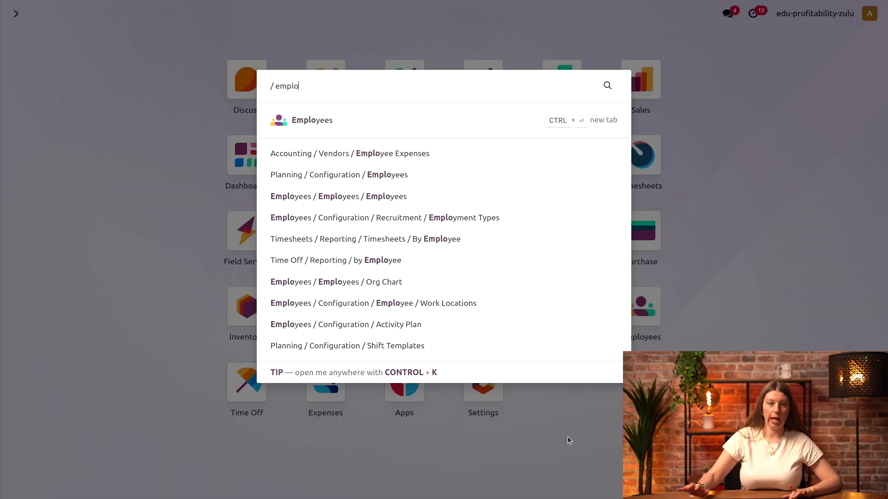
pyautogui.click(333, 120)
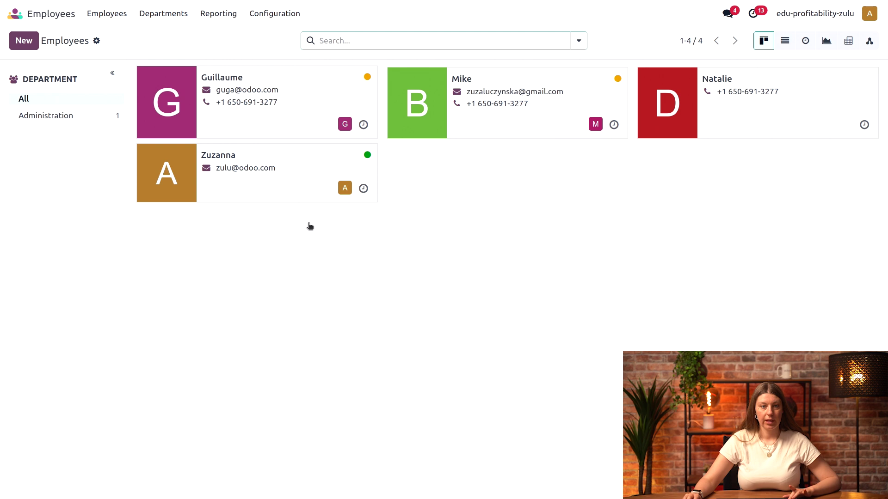
pyautogui.click(528, 132)
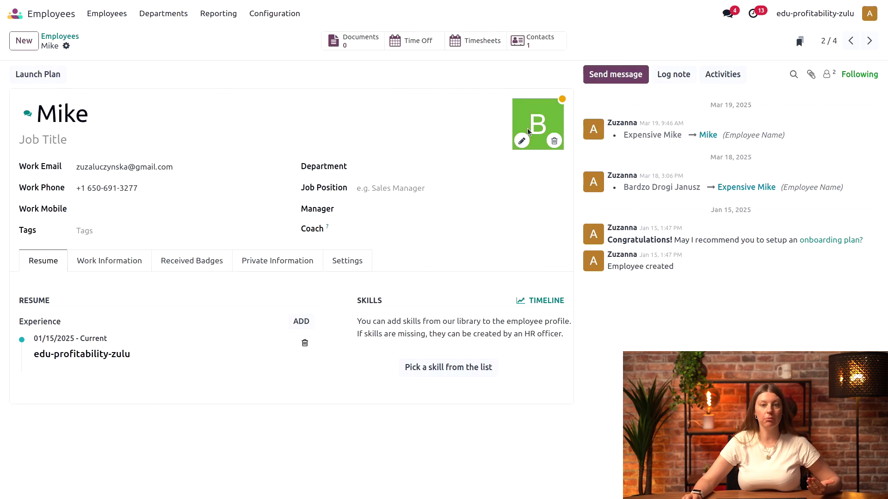
pyautogui.click(112, 266)
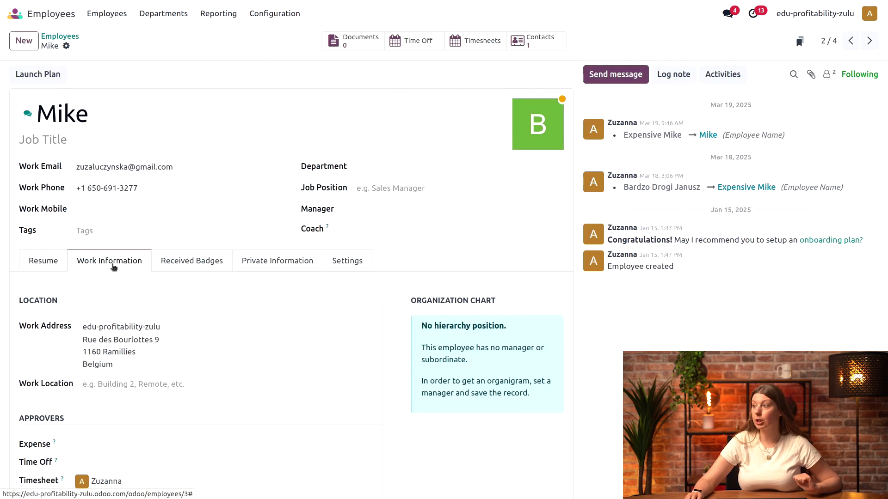
pyautogui.scroll(-3, 192, 348)
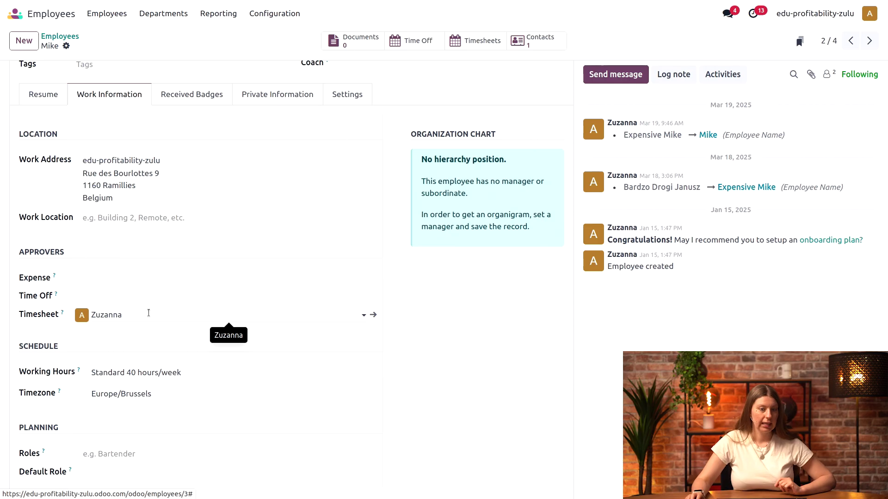
pyautogui.scroll(3, 148, 313)
pyautogui.click(40, 14)
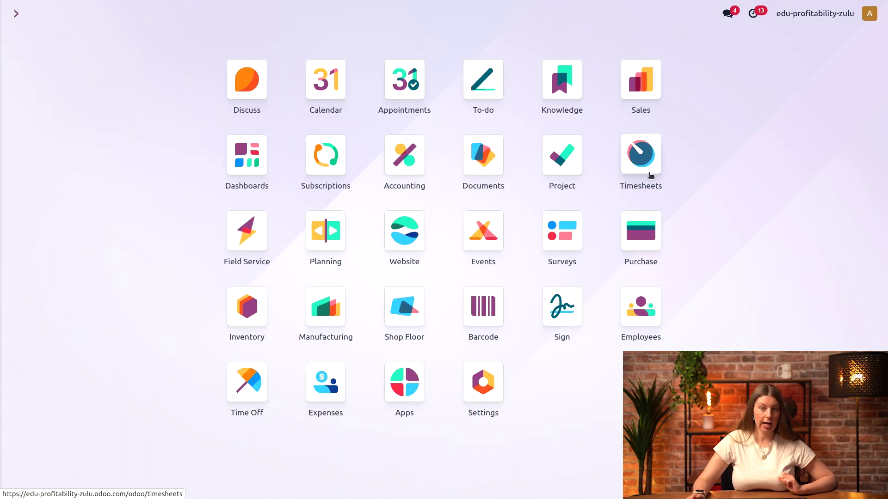
# - Show last period's team timesheets to validate as a list
pyautogui.click(649, 172)
pyautogui.click(165, 13)
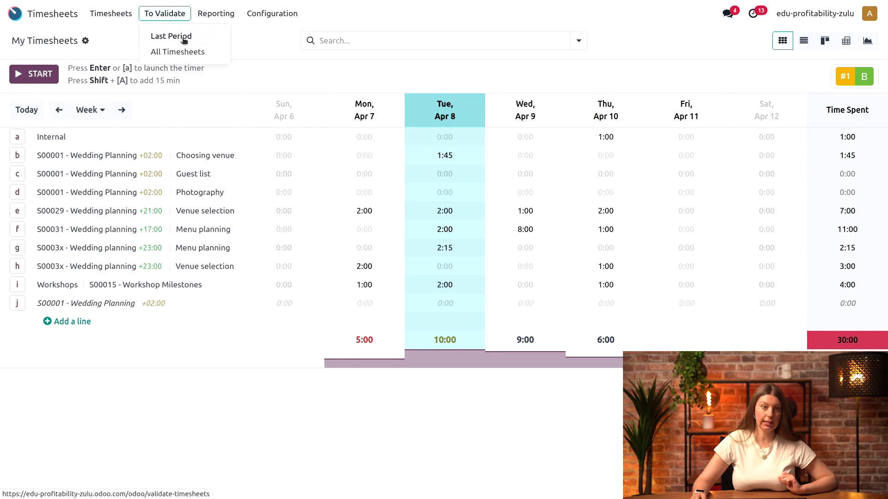
pyautogui.click(177, 36)
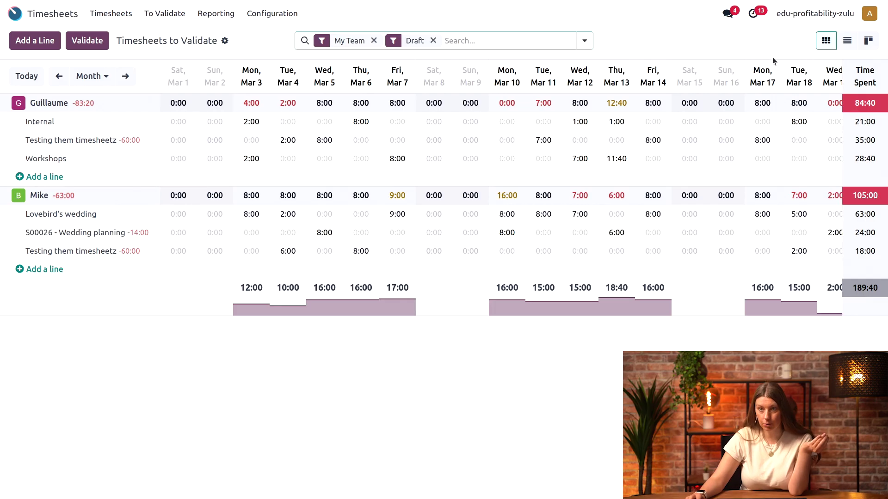
pyautogui.click(847, 41)
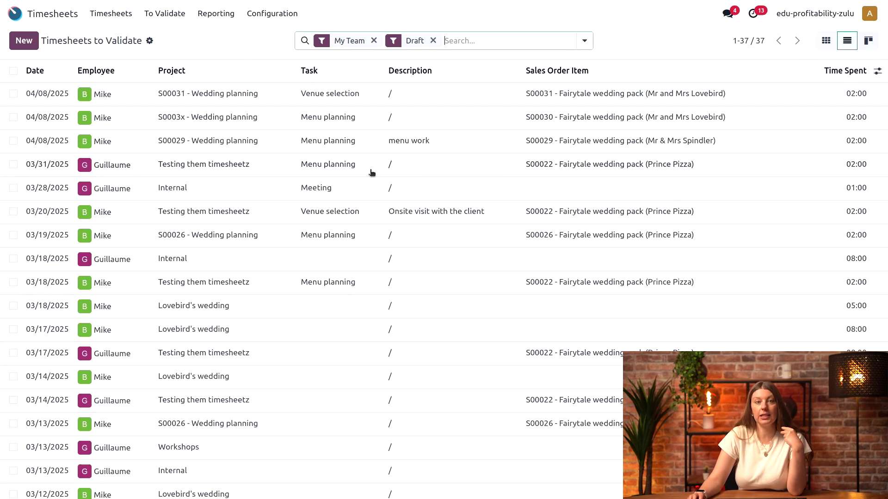
# - Validate the 04/08/2025 S00029, 03/31/2025 and 03/20/2025 entries
pyautogui.click(14, 140)
pyautogui.click(13, 165)
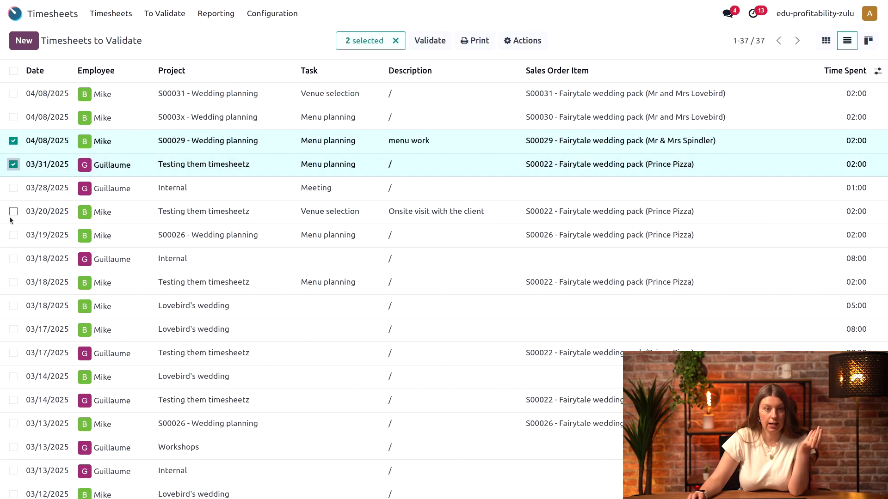
pyautogui.click(14, 212)
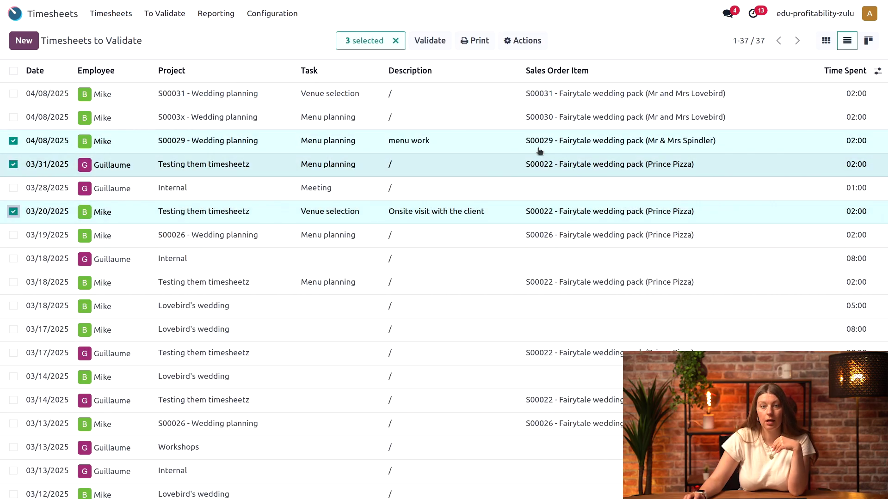
pyautogui.click(531, 46)
pyautogui.click(573, 140)
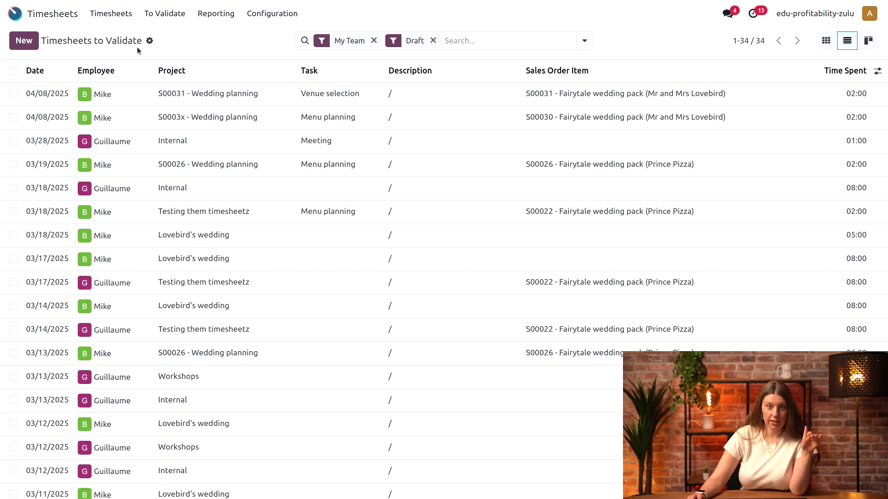
# - Return to the grid view and validate every remaining team timesheet
pyautogui.click(826, 41)
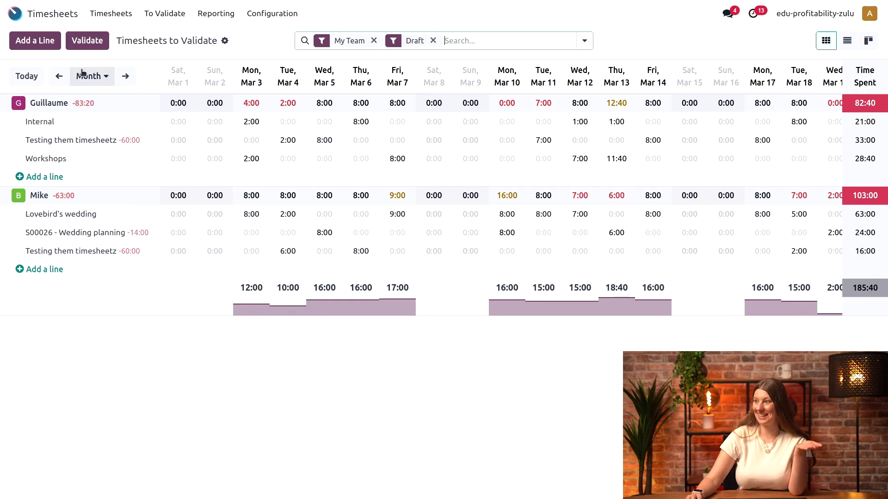
pyautogui.click(95, 44)
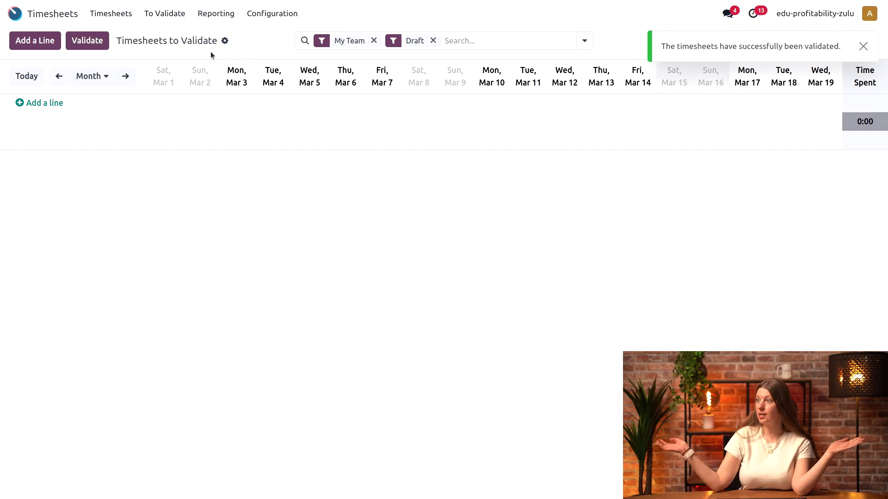